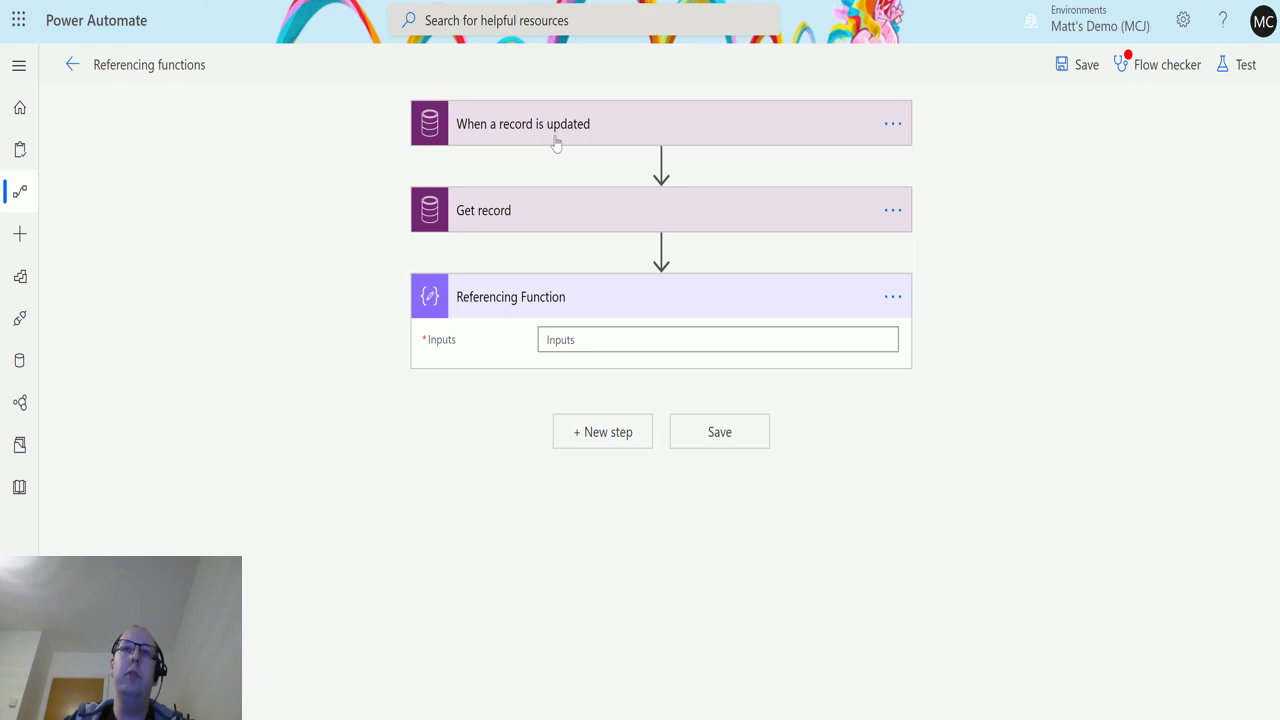
Step: Enter the triggerOutputs() expression as the Referencing Function step's Inputs value
click(605, 345)
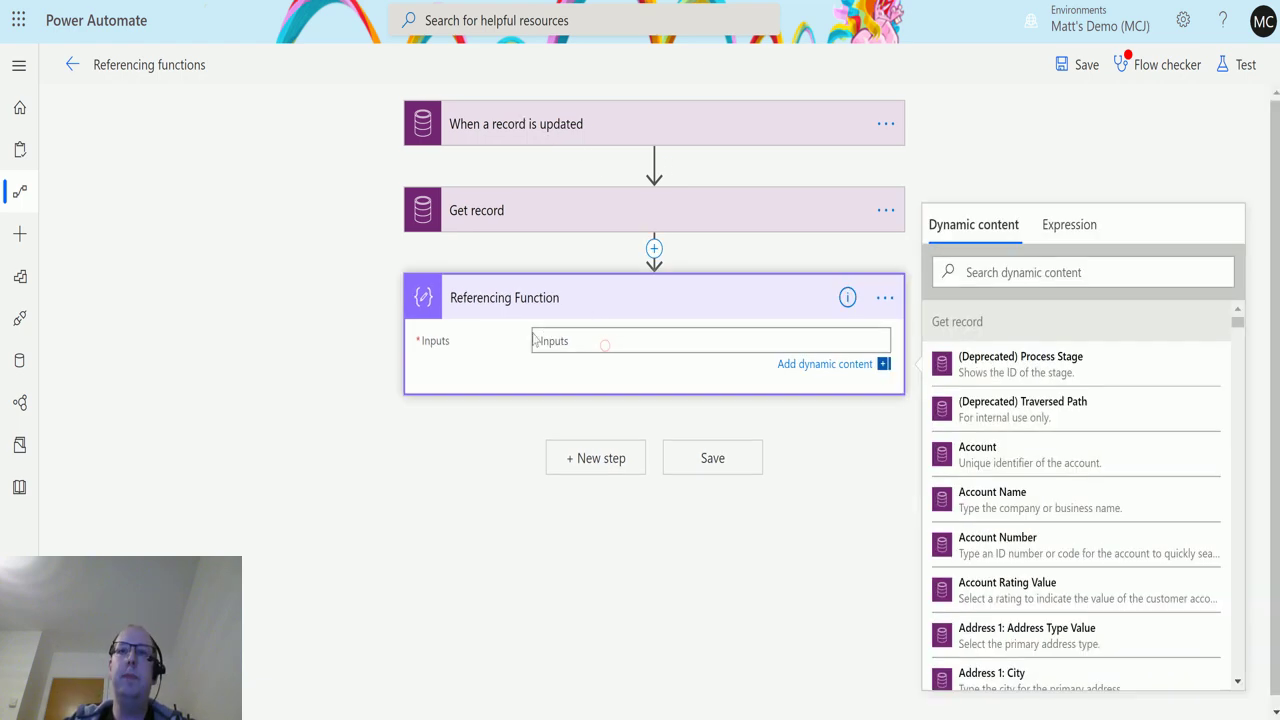
click(1072, 226)
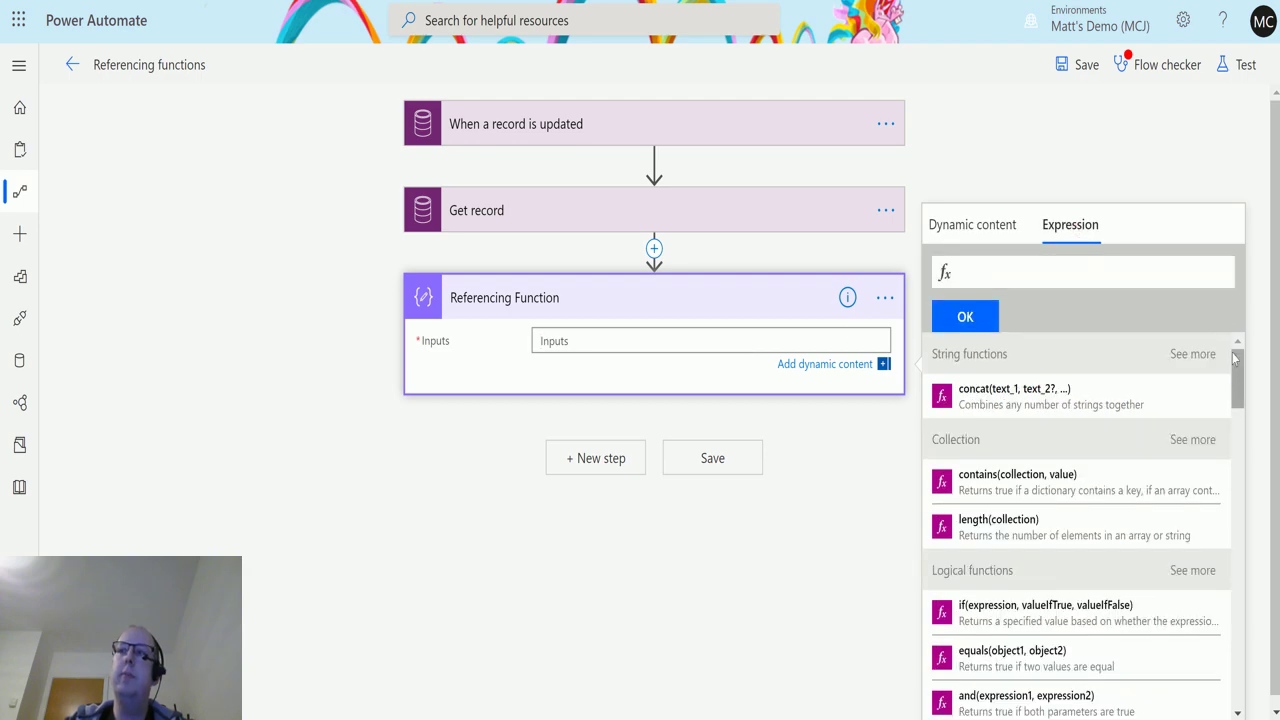
drag(1237, 372, 1250, 578)
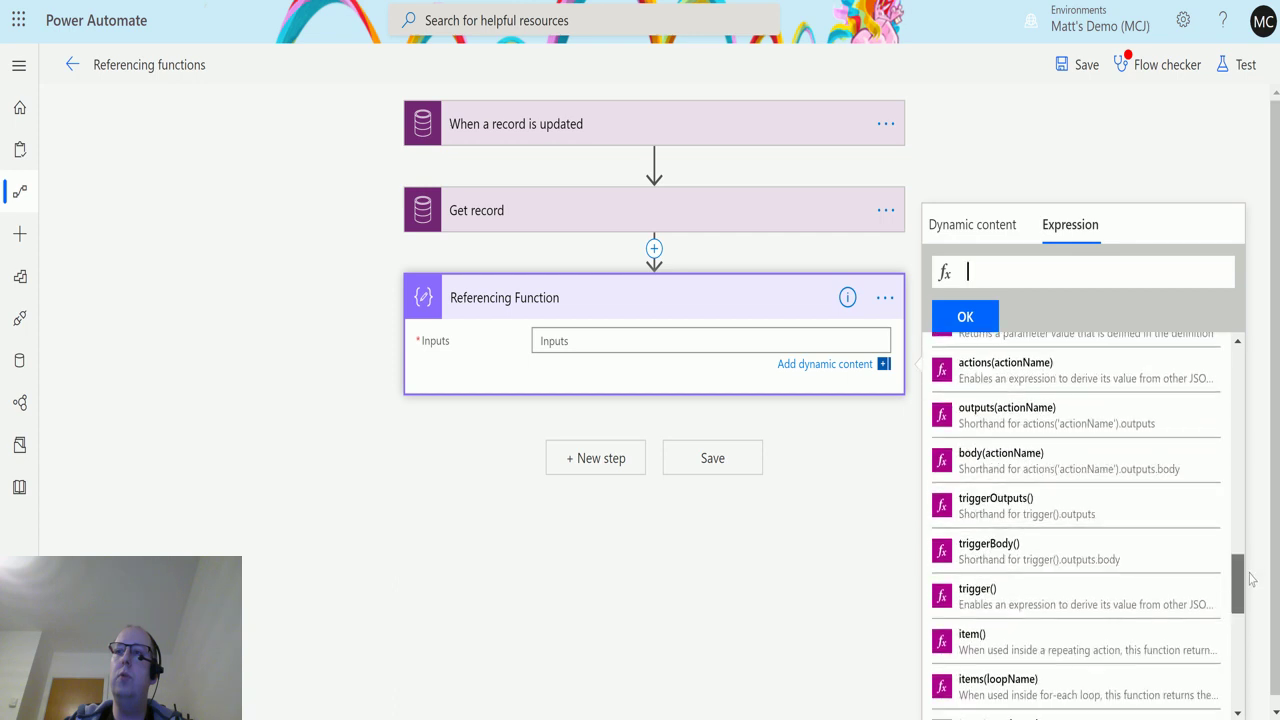
click(1013, 512)
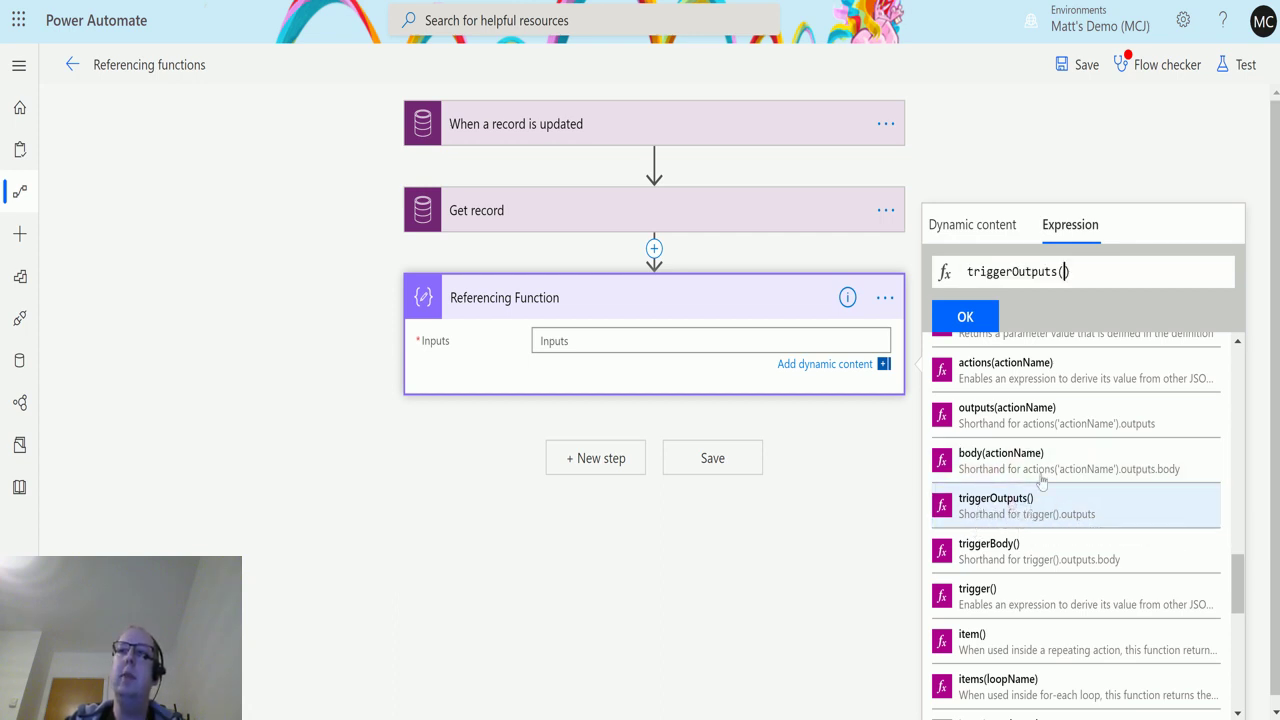
click(985, 318)
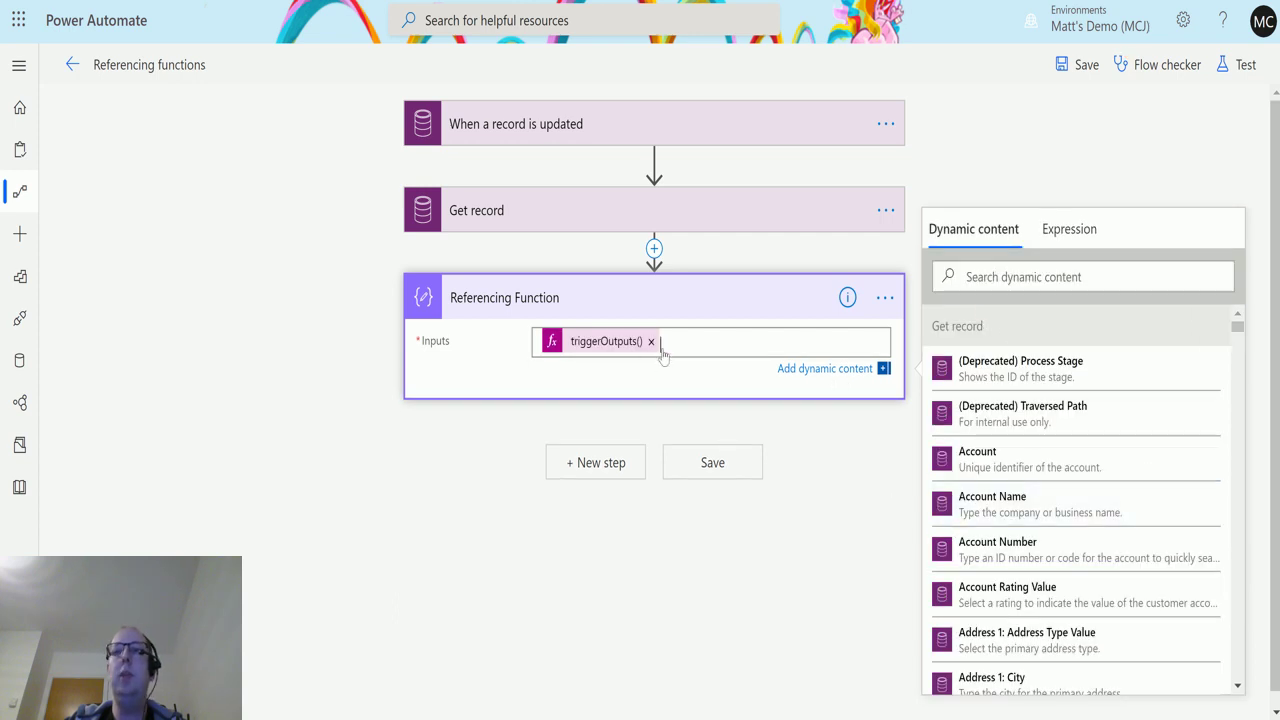
Step: Run a flow test using trigger data from the most recent previous run
click(1235, 70)
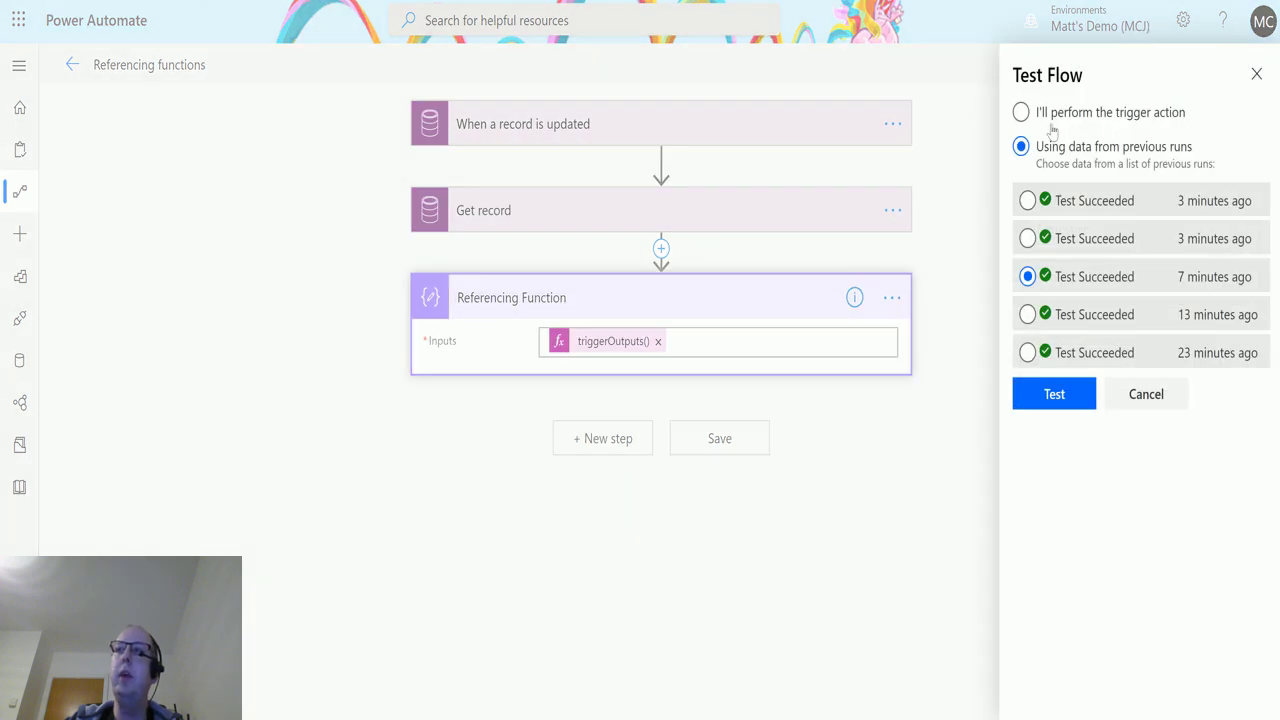
click(1029, 201)
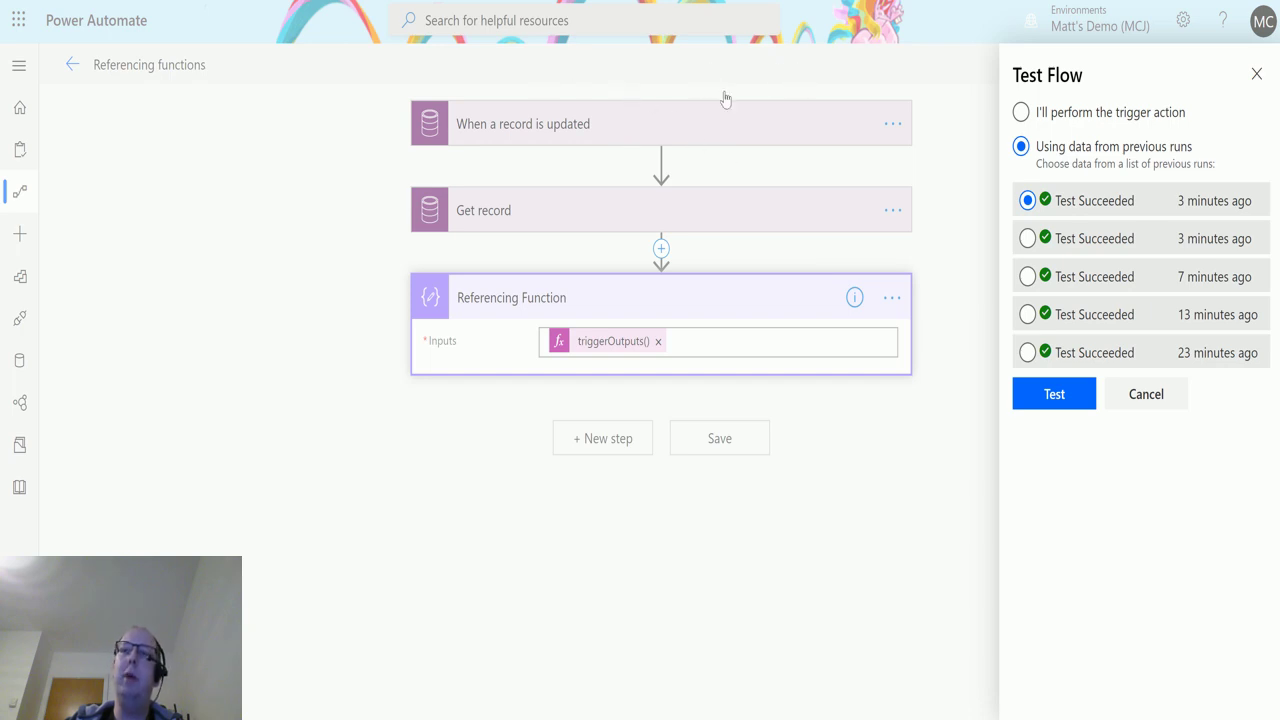
click(1070, 398)
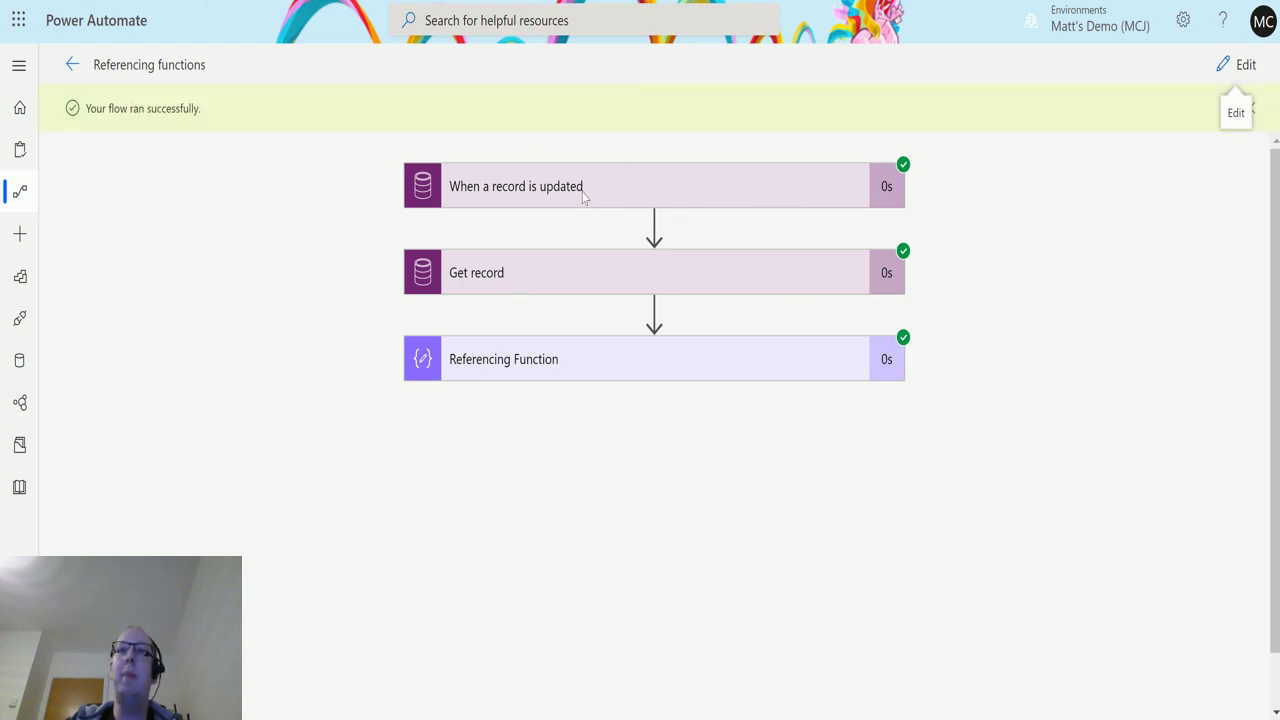
Step: Expand the 'When a record is updated' trigger and review its inputs and output body JSON
click(630, 198)
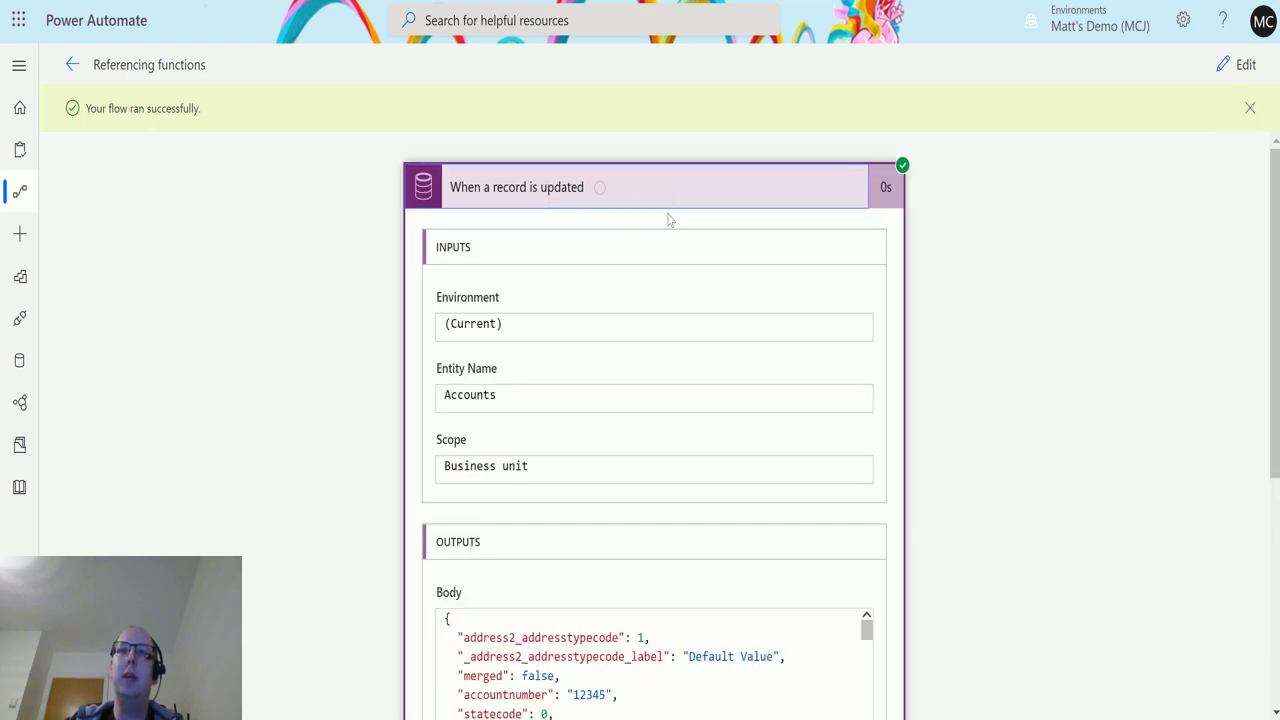
scroll(694, 280, down, 2)
scroll(631, 266, up, 2)
scroll(1066, 354, down, 2)
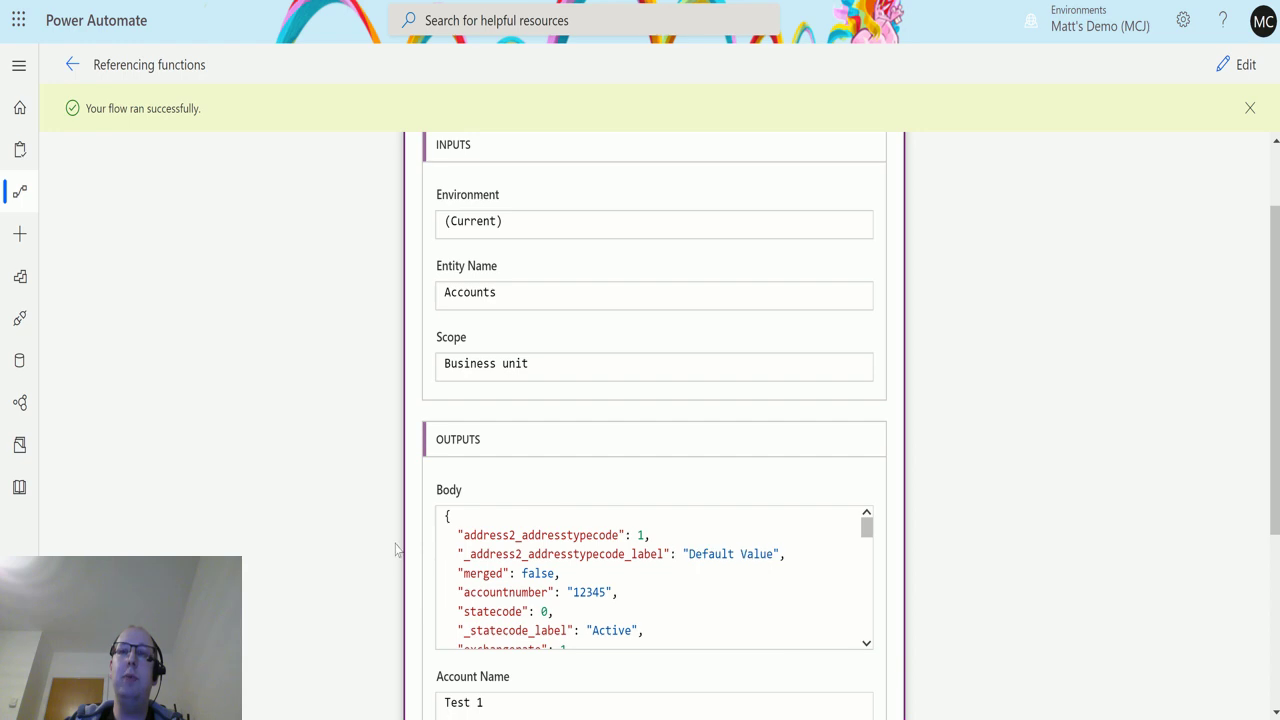
scroll(395, 548, down, 2)
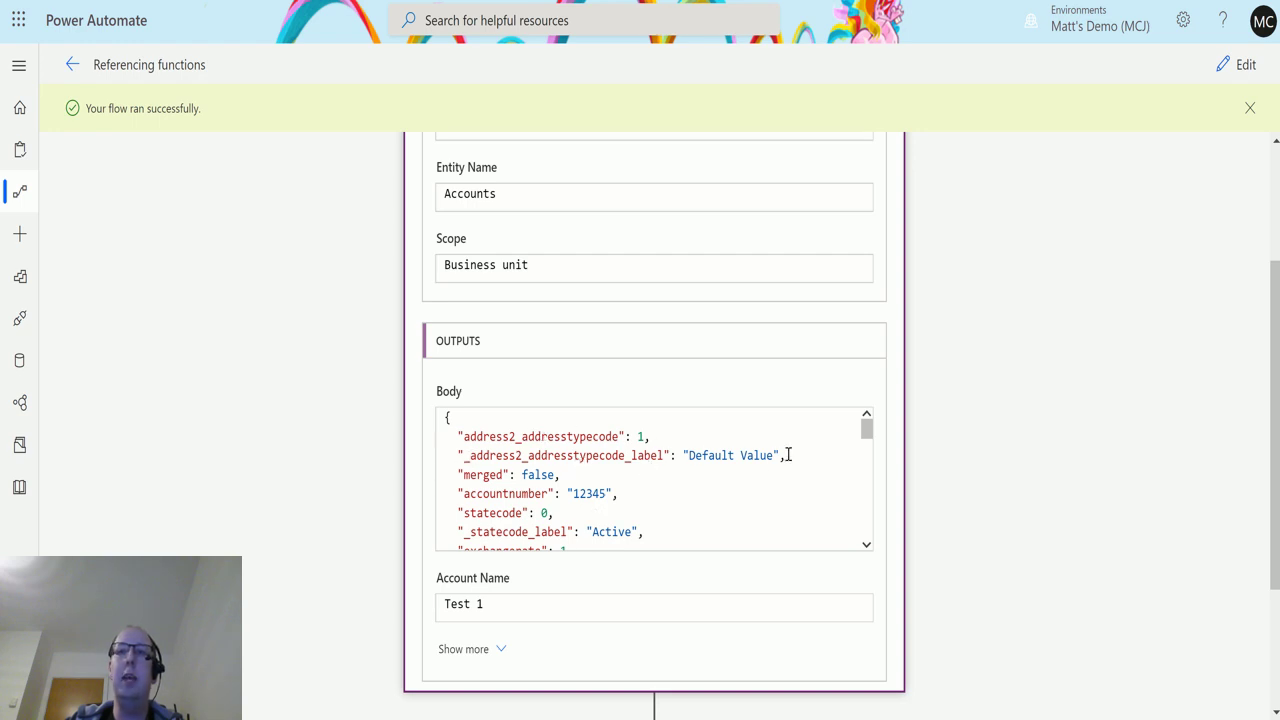
scroll(690, 462, down, 2)
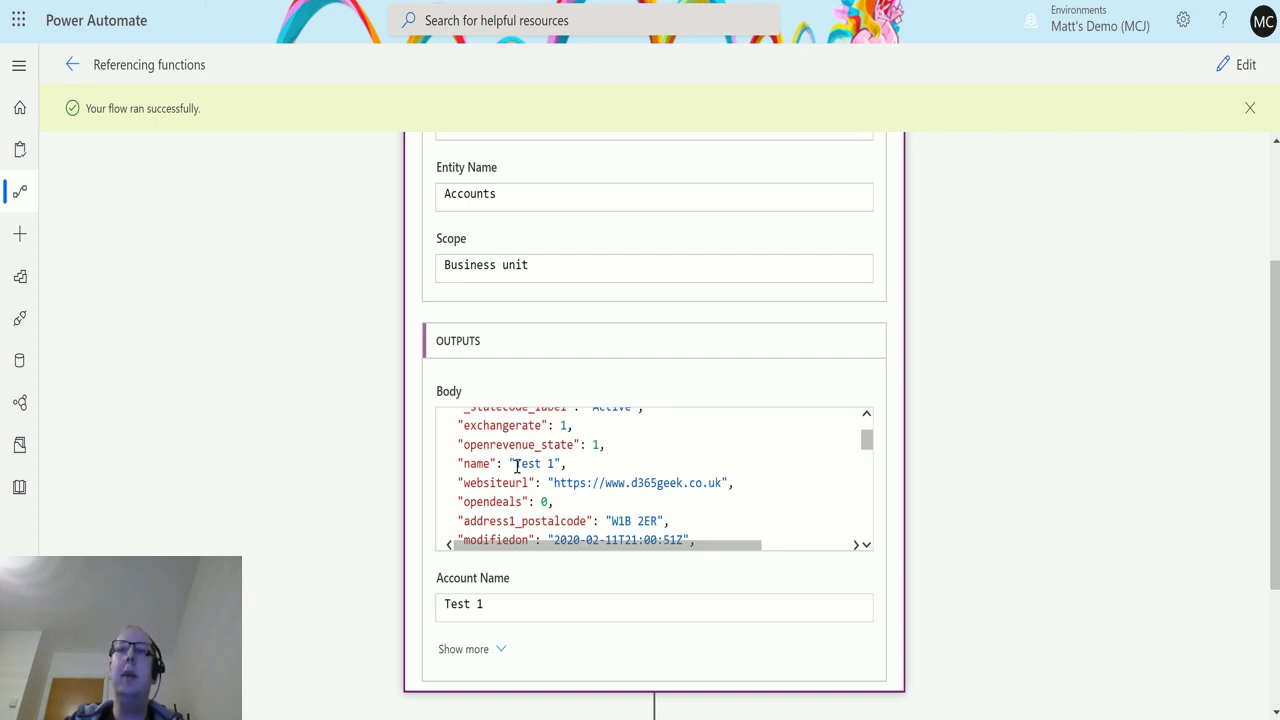
scroll(512, 465, up, 2)
scroll(931, 414, down, 2)
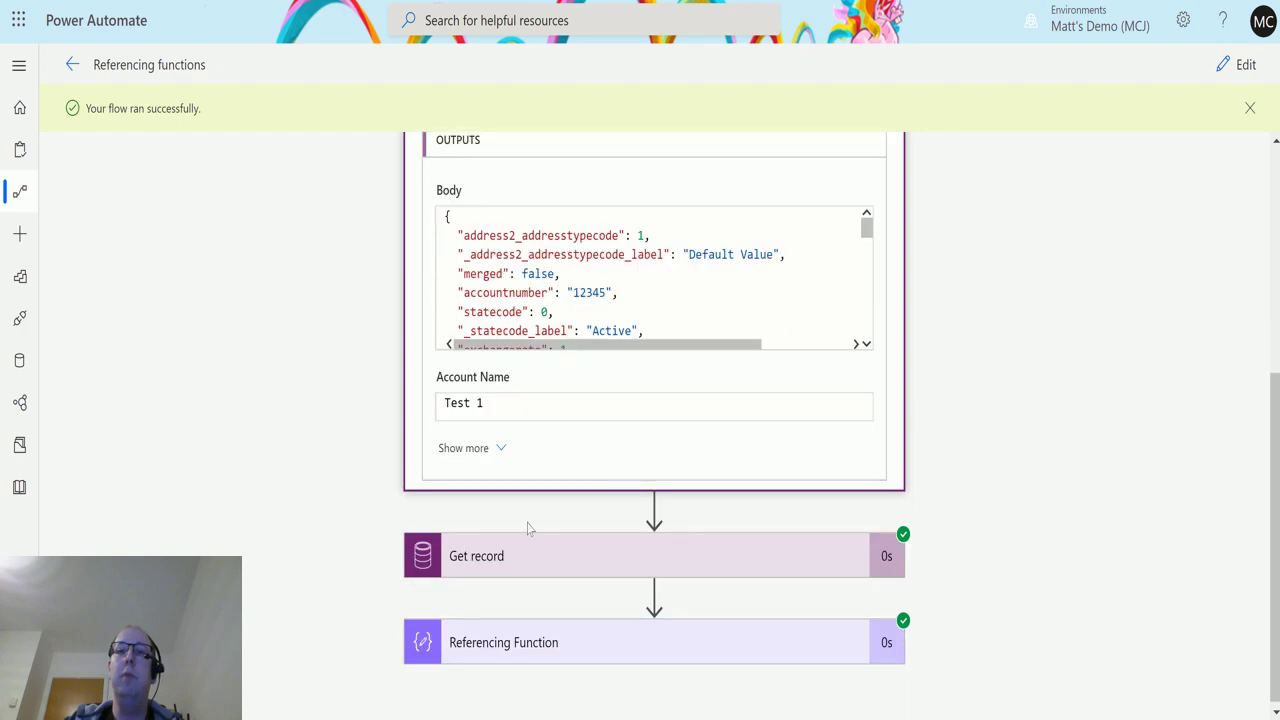
click(562, 628)
scroll(965, 370, down, 3)
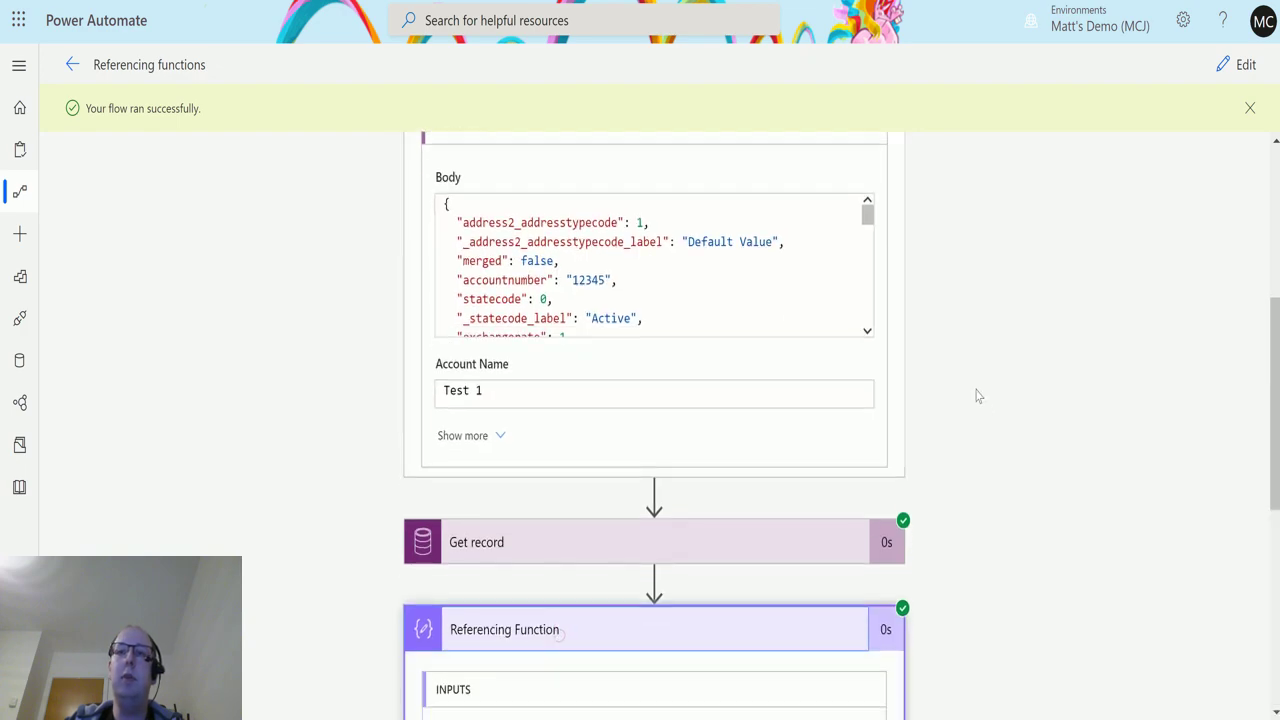
scroll(800, 430, down, 1)
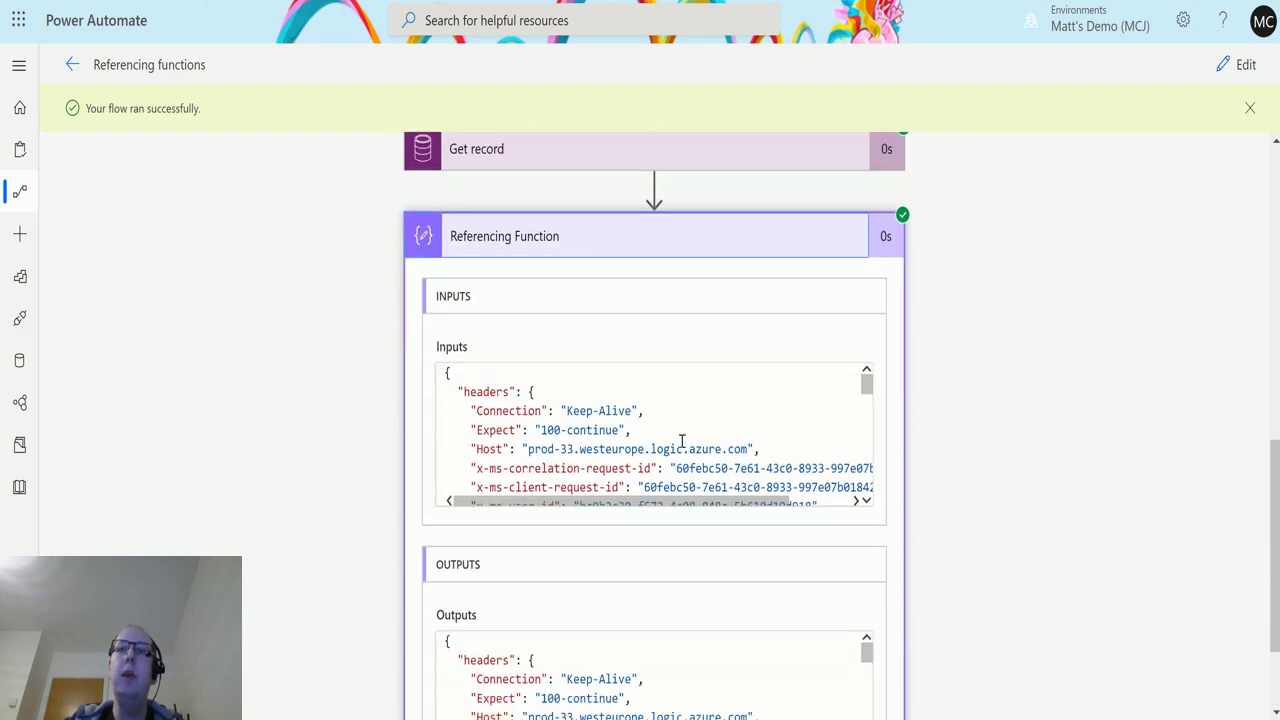
scroll(966, 438, down, 1)
scroll(869, 400, down, 2)
scroll(879, 395, up, 1)
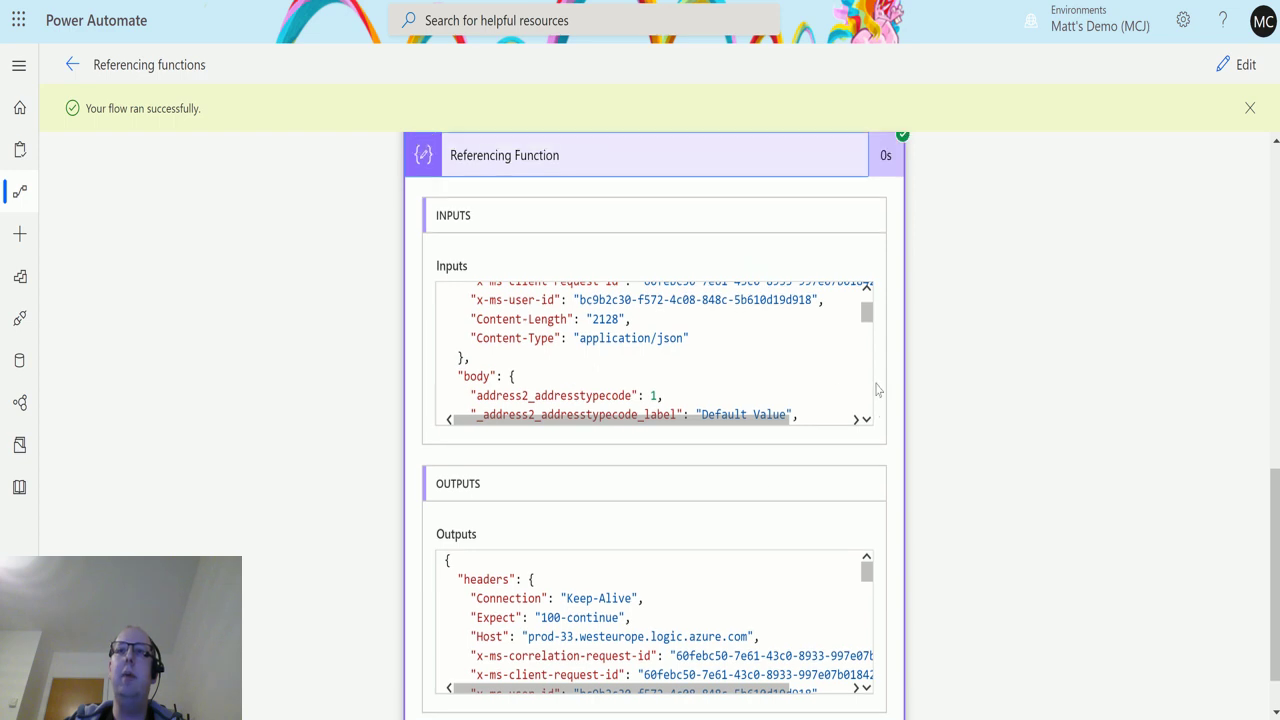
scroll(600, 420, up, 3)
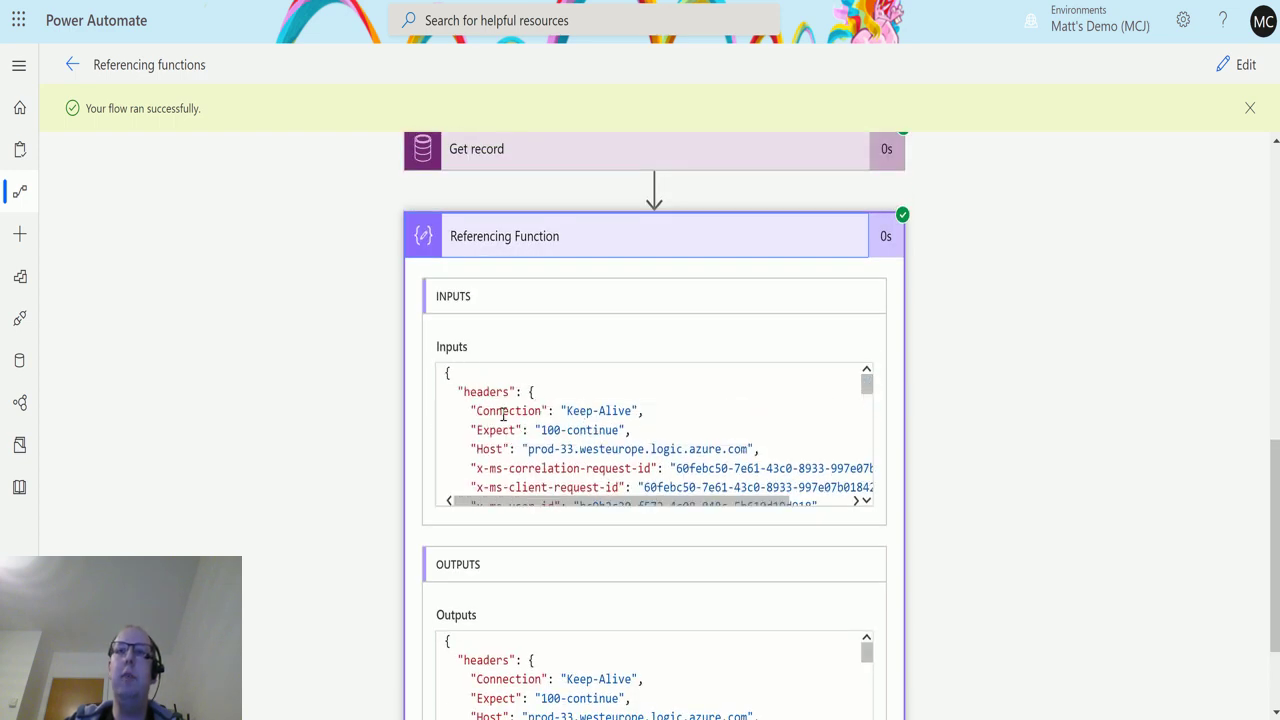
scroll(866, 392, down, 1)
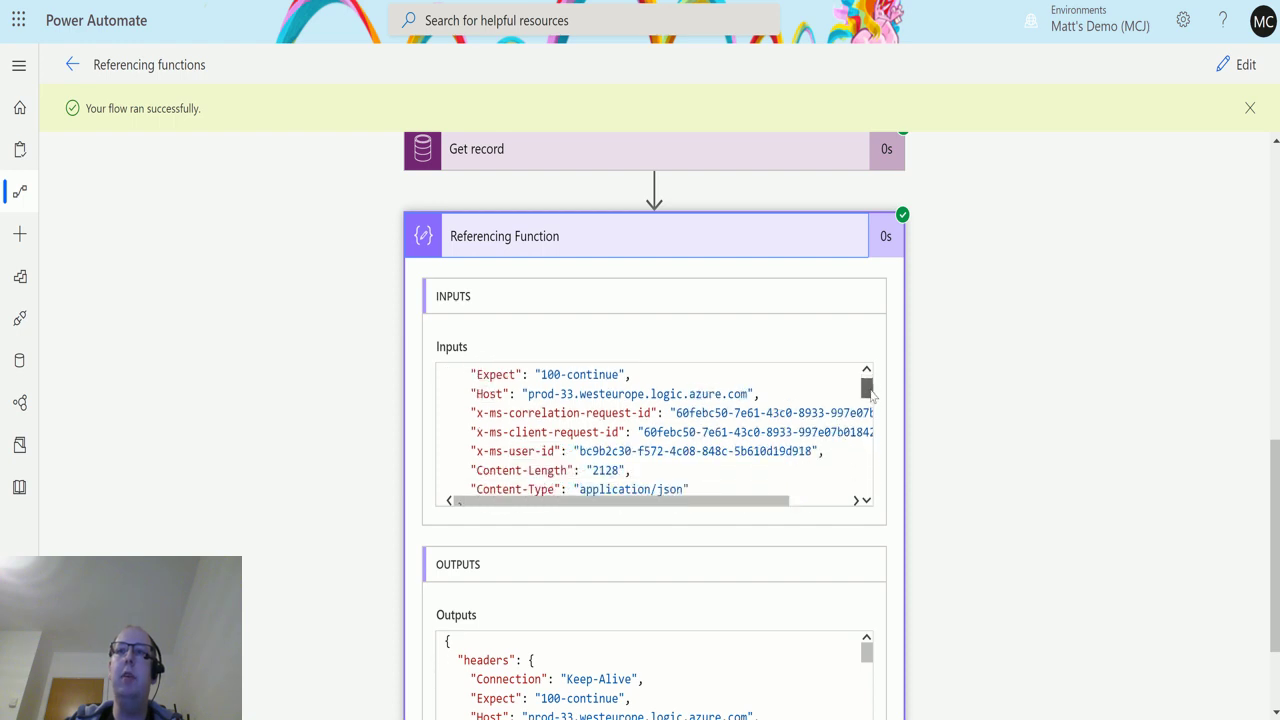
scroll(866, 392, up, 1)
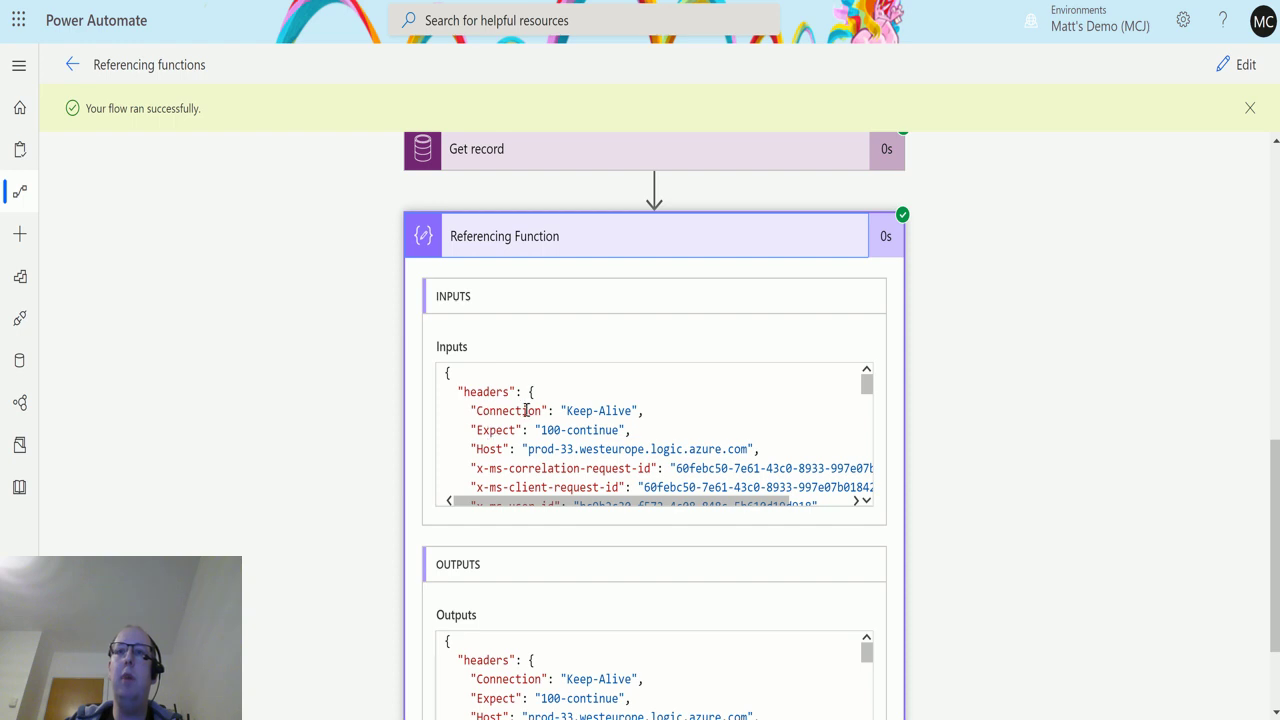
drag(869, 386, 869, 388)
scroll(520, 400, up, 1)
scroll(535, 424, down, 3)
scroll(566, 390, up, 3)
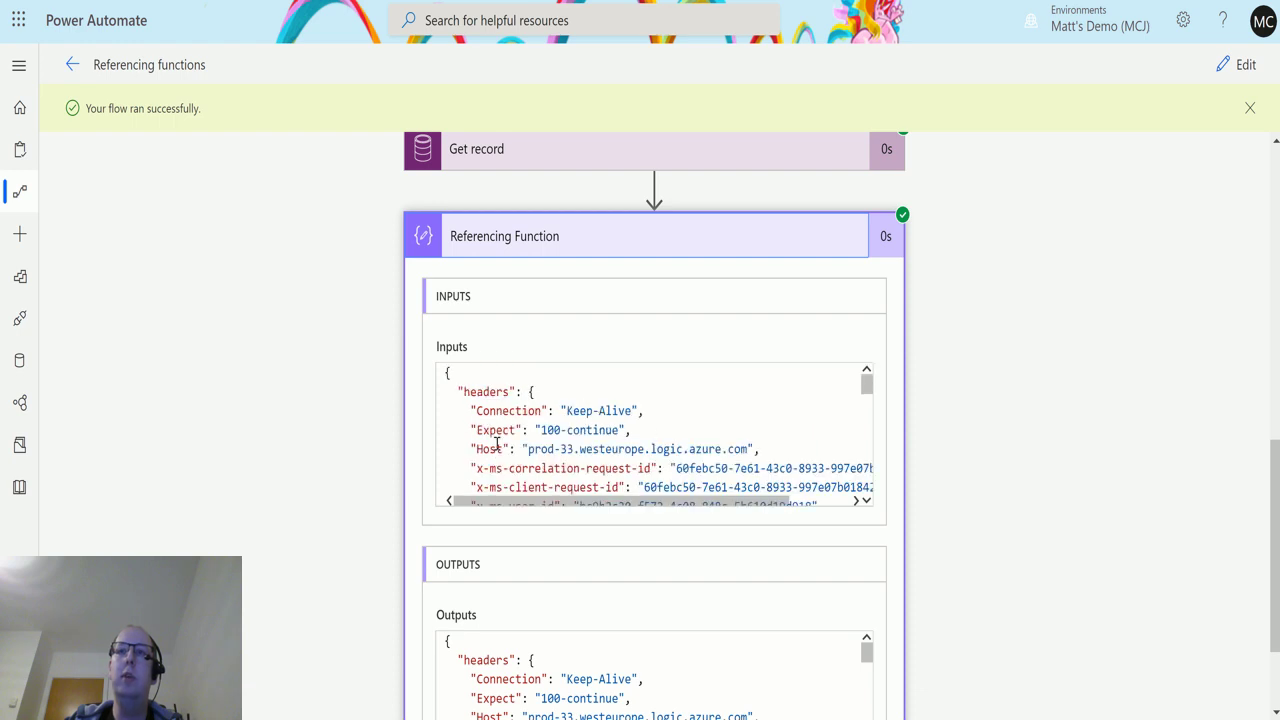
scroll(576, 460, down, 3)
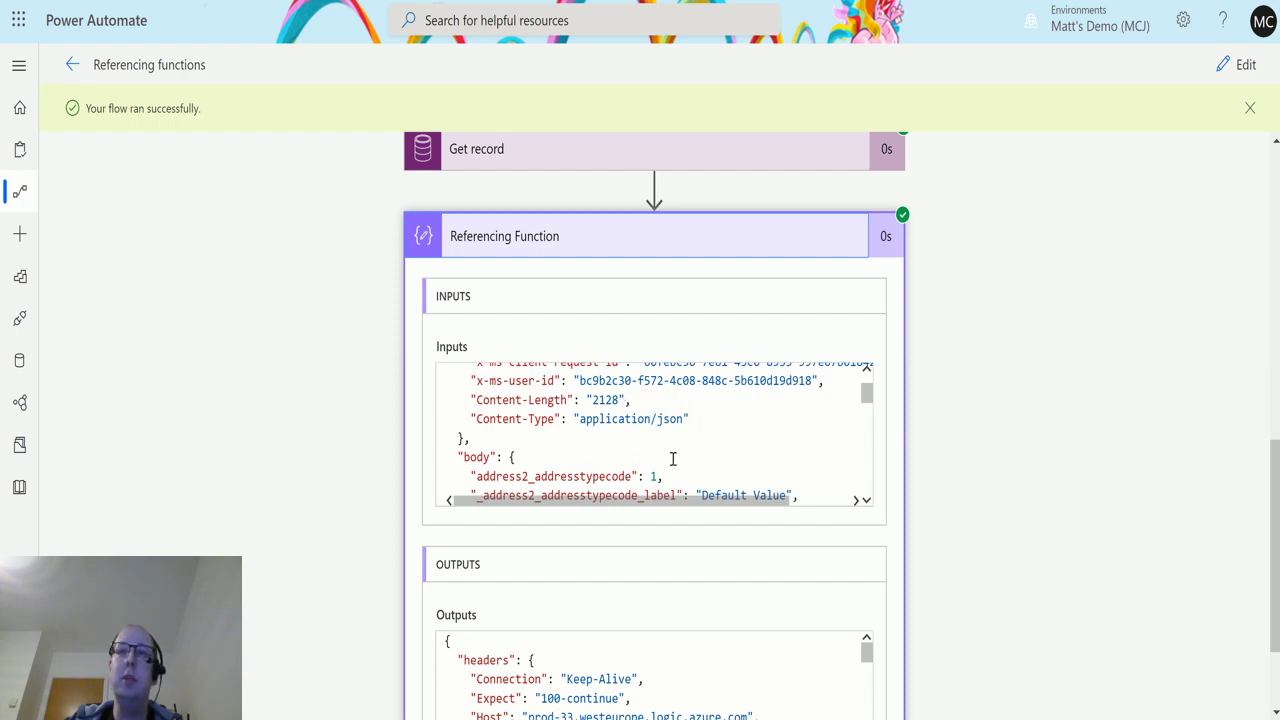
scroll(751, 425, down, 3)
scroll(627, 429, up, 2)
scroll(871, 505, down, 1)
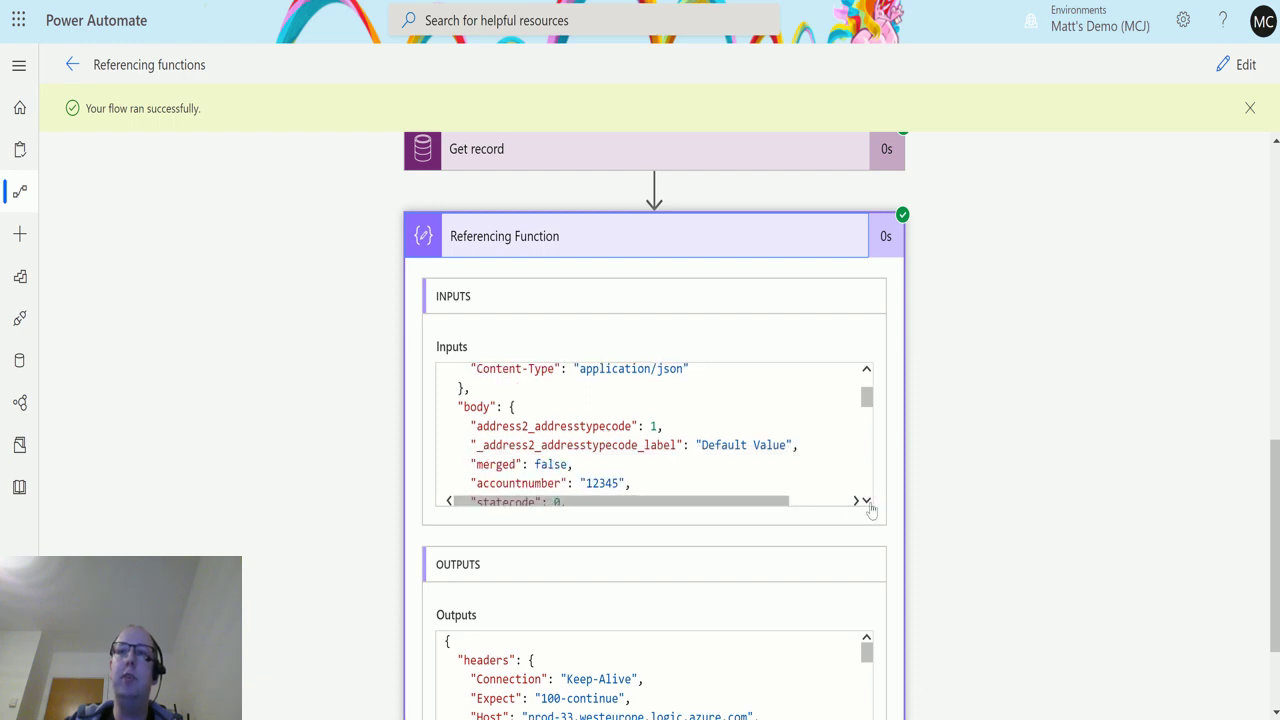
scroll(867, 506, down, 3)
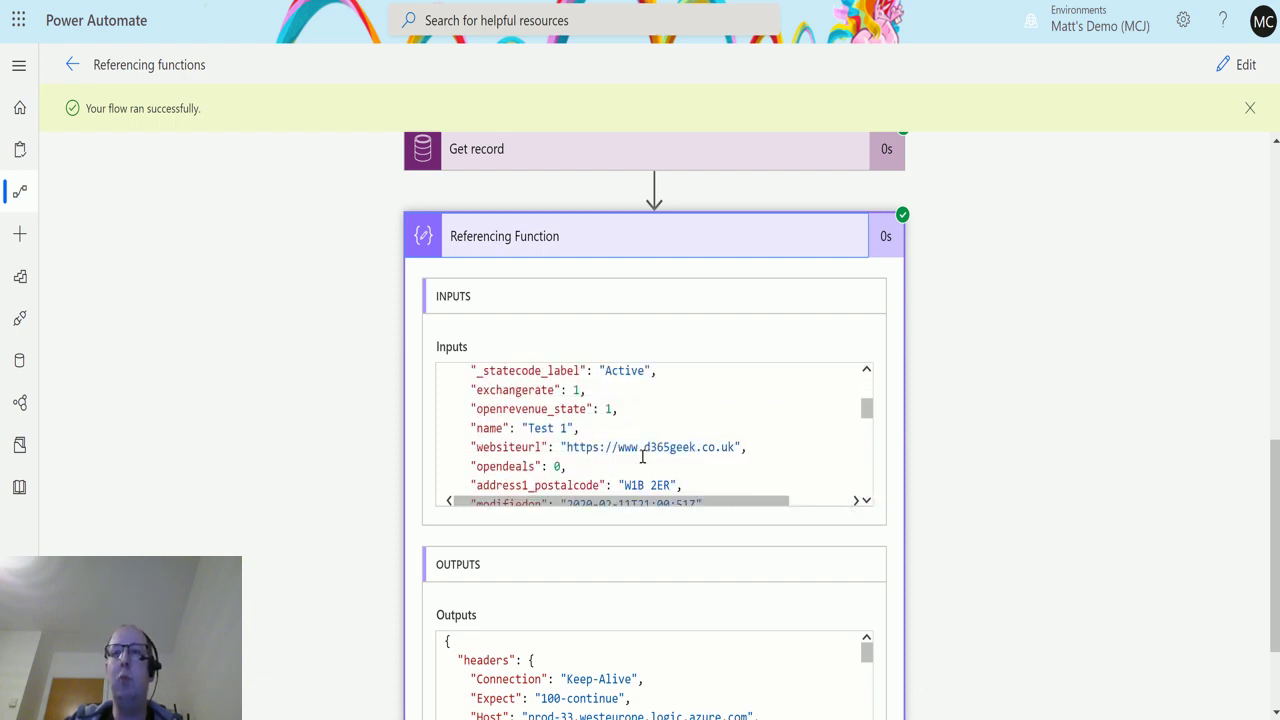
scroll(992, 451, up, 1)
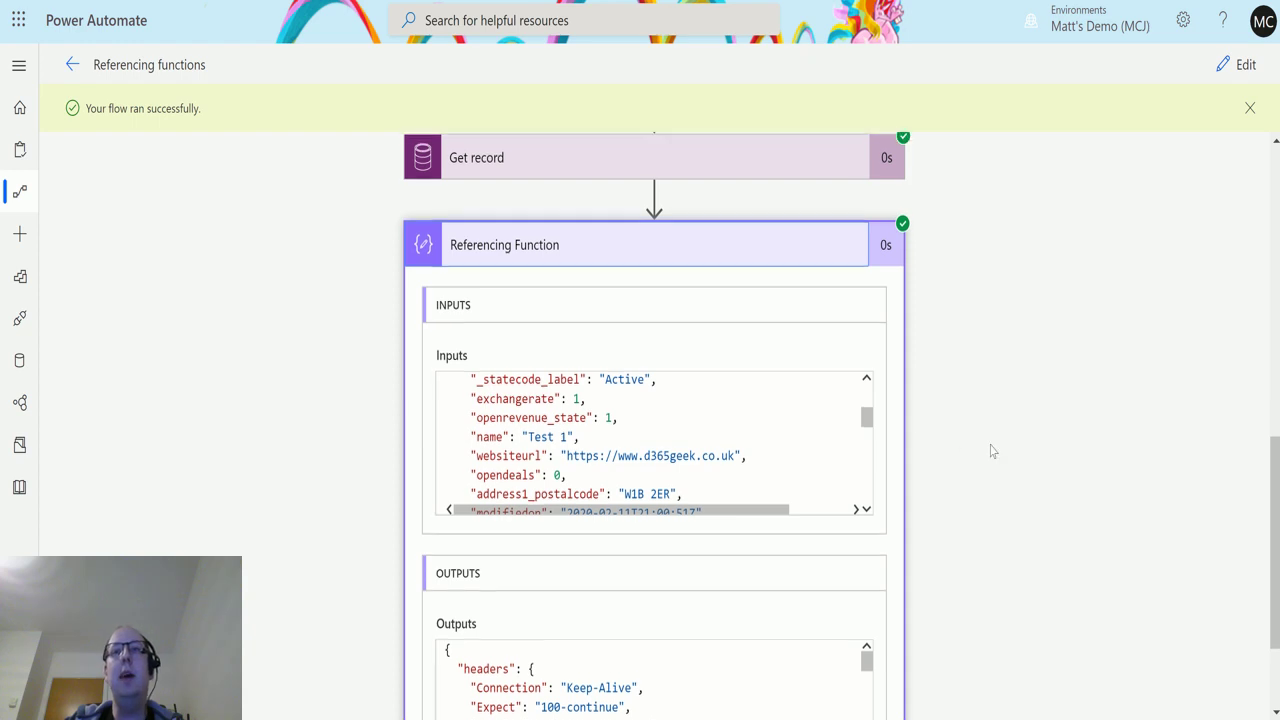
scroll(992, 451, up, 5)
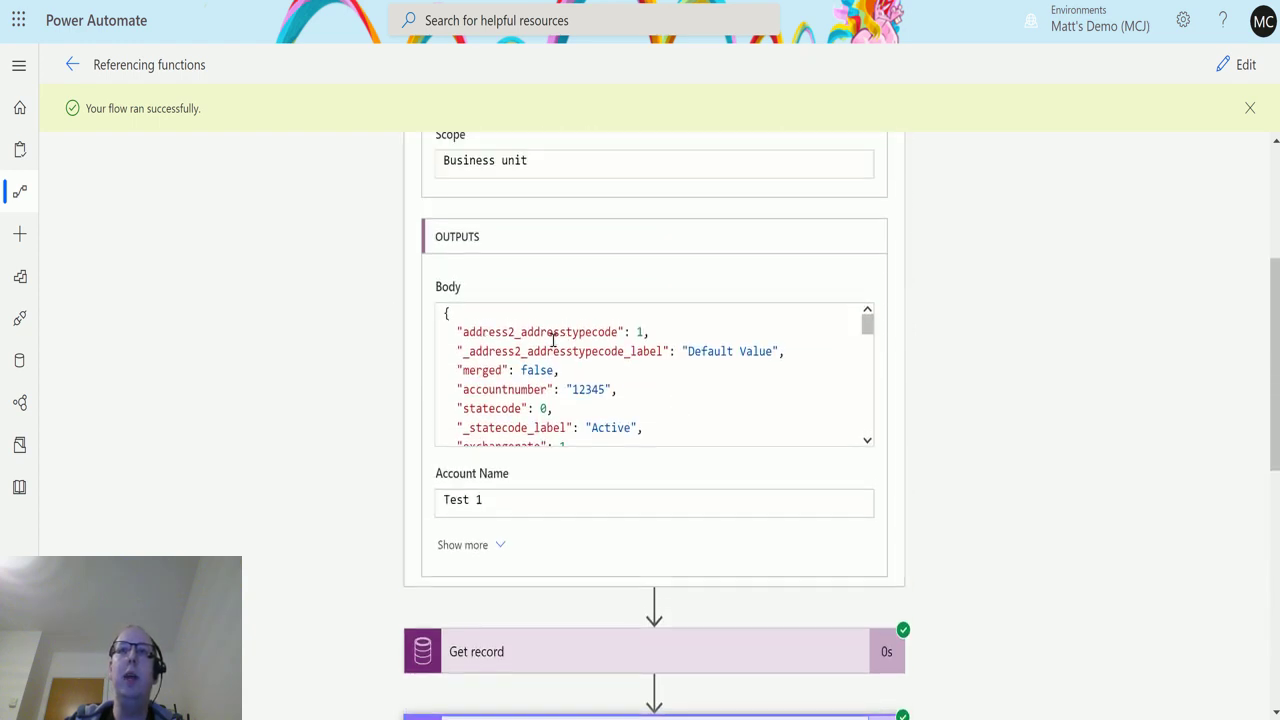
scroll(943, 400, down, 4)
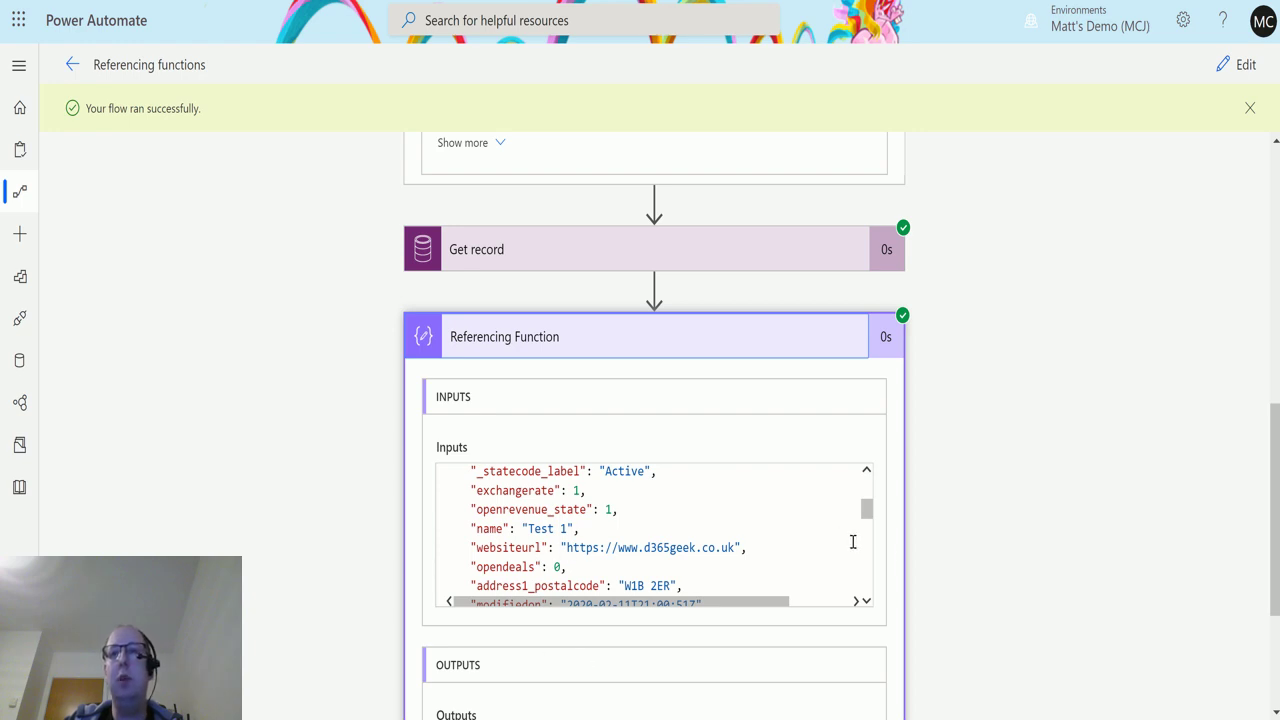
drag(867, 510, 868, 482)
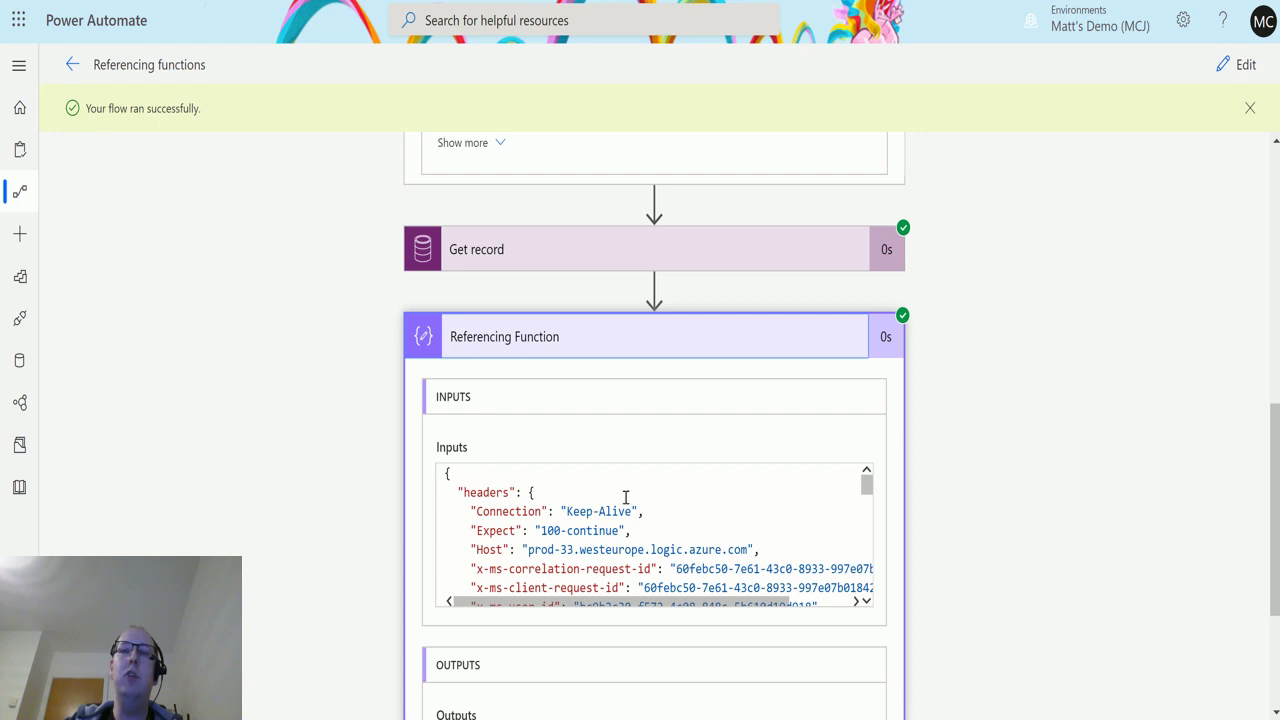
scroll(626, 497, down, 1)
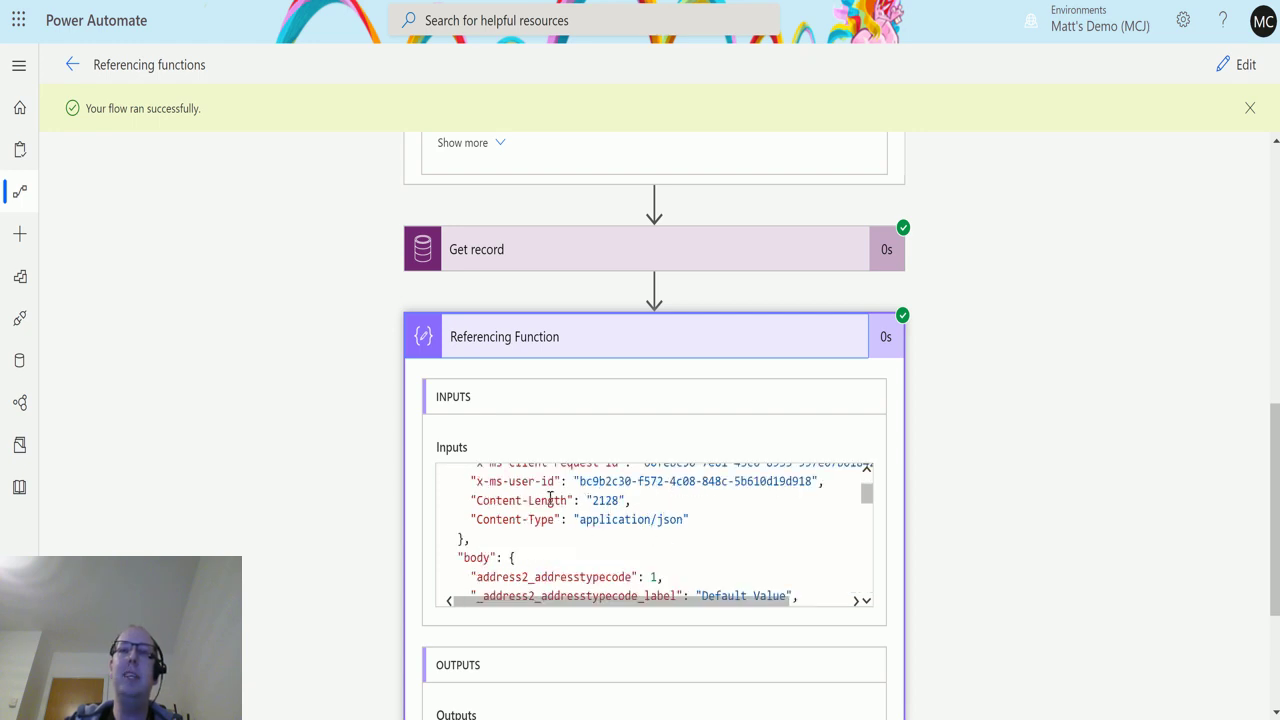
scroll(668, 555, up, 1)
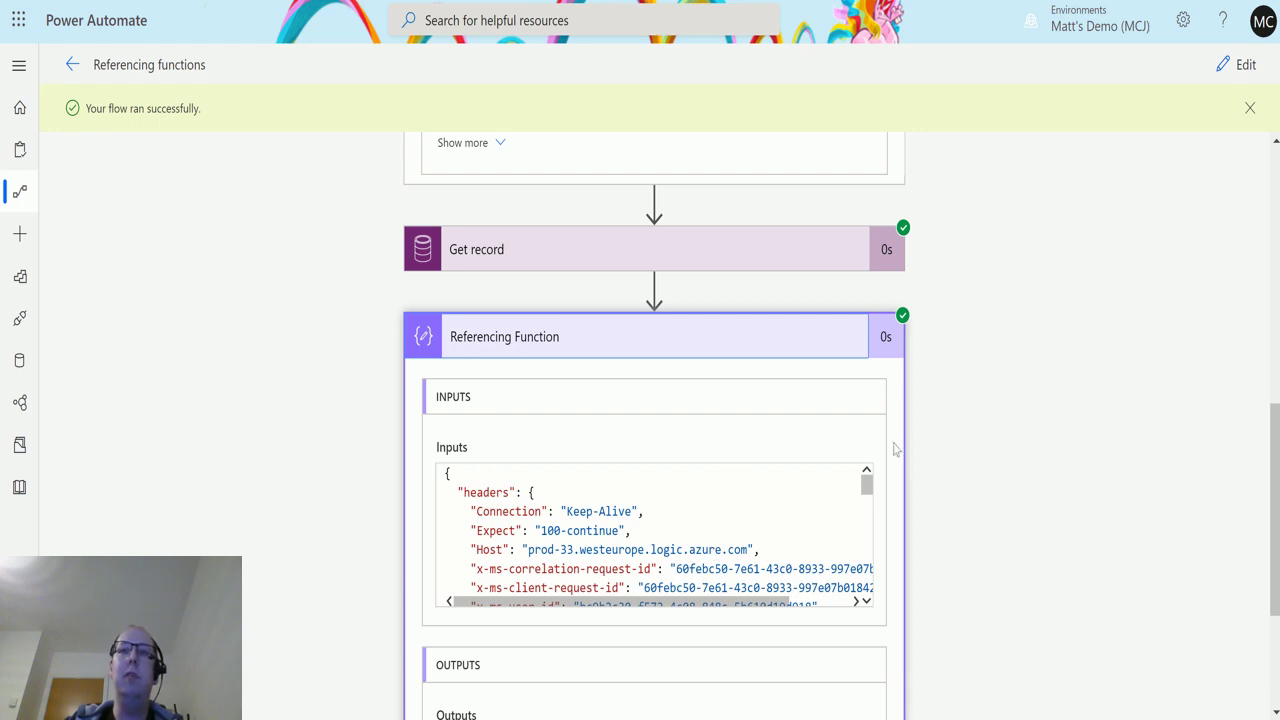
scroll(914, 457, down, 1)
scroll(910, 400, down, 1)
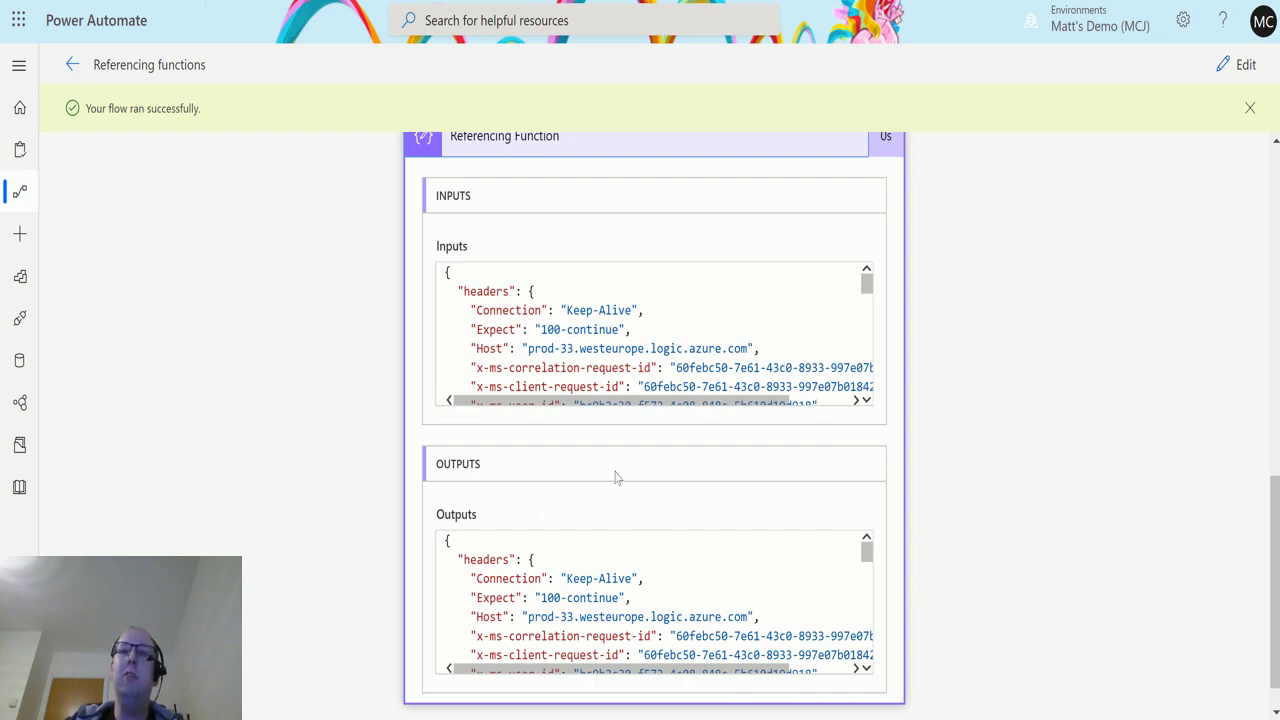
scroll(925, 590, down, 1)
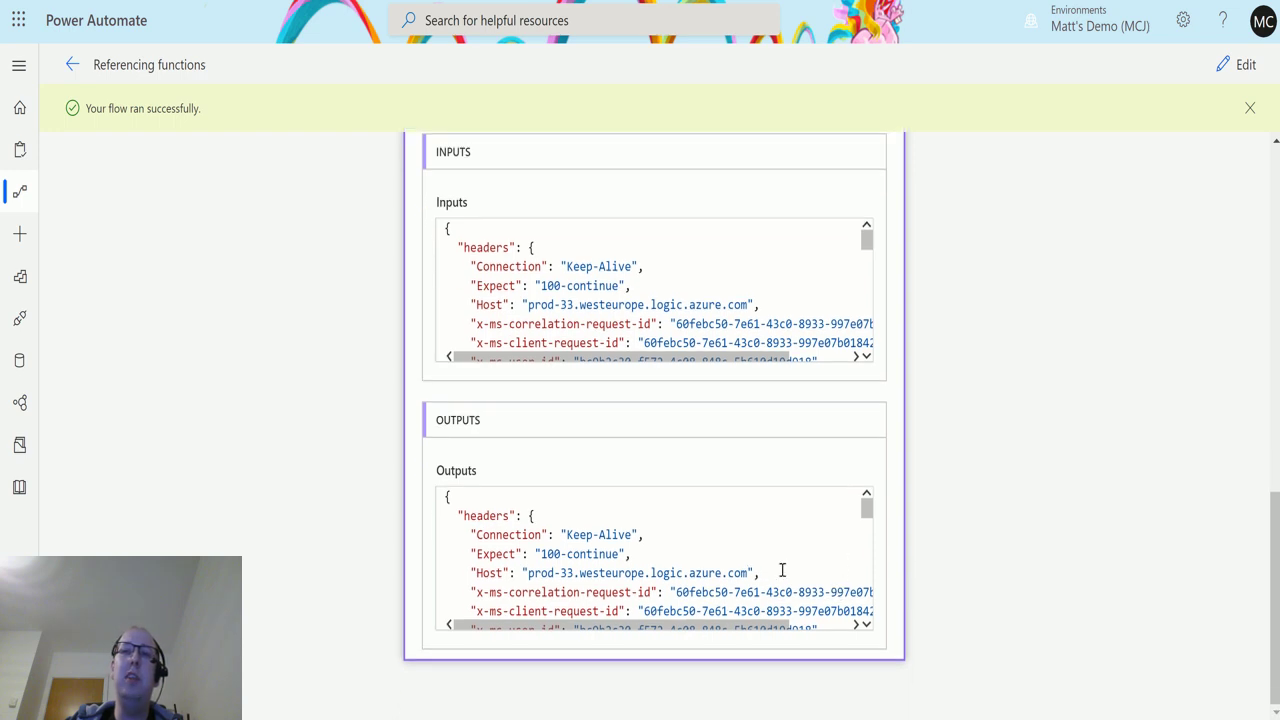
scroll(780, 571, down, 1)
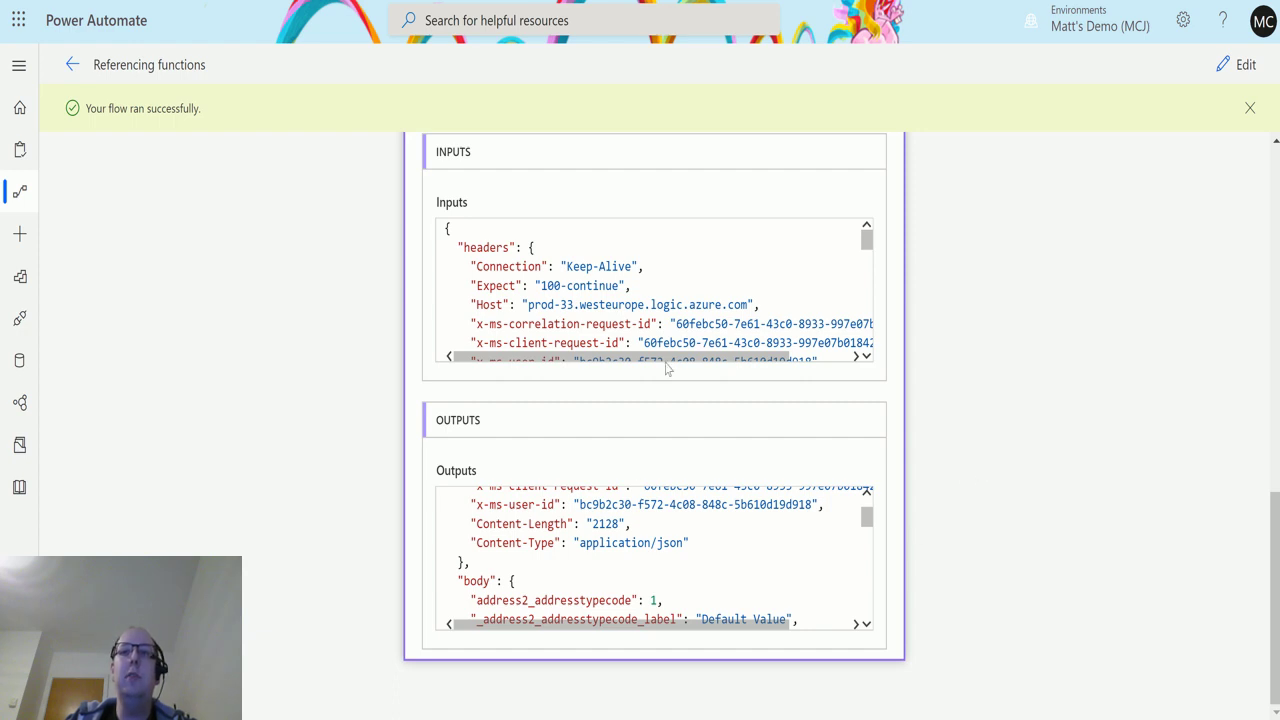
scroll(774, 290, down, 1)
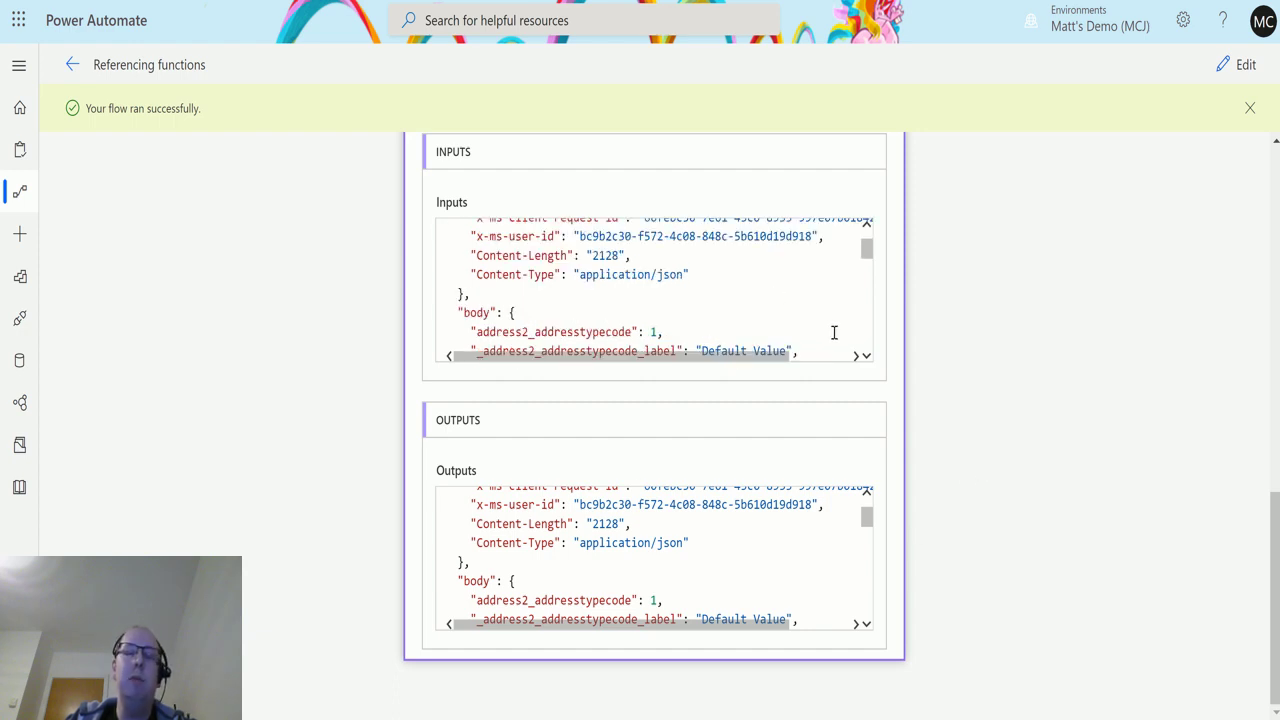